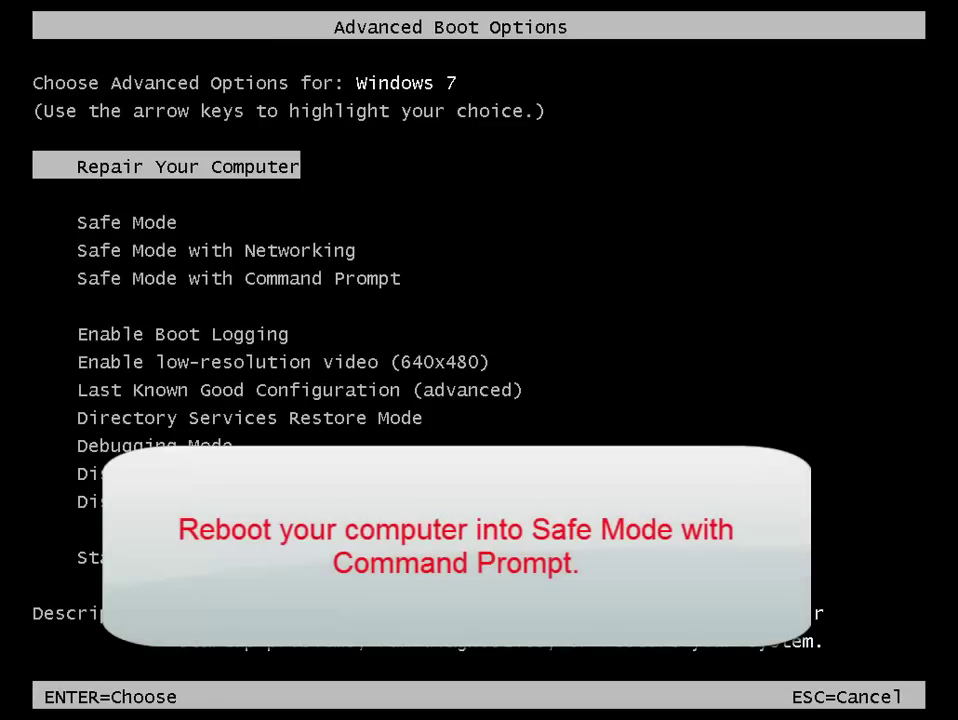
- Start Windows 7 in Safe Mode with Command Prompt from the advanced boot options
key("Down")
key("Down")
key("Down")
key("Return")
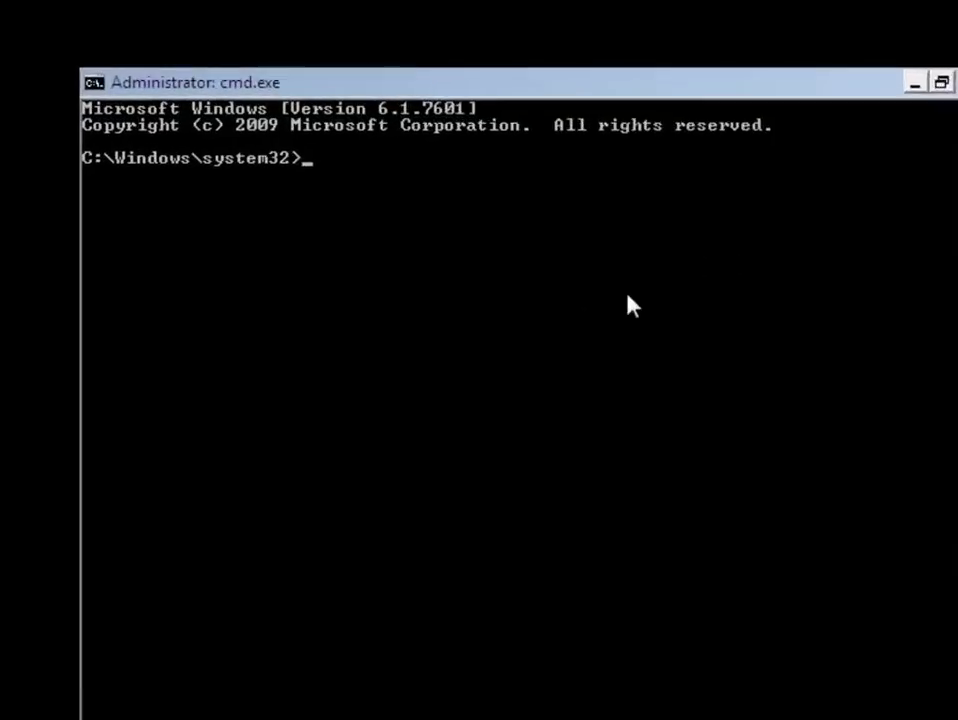
- Create a local account with the command net user TeeSupport /add and log on to Windows as TeeSupport
type("net user TeeSupport /add")
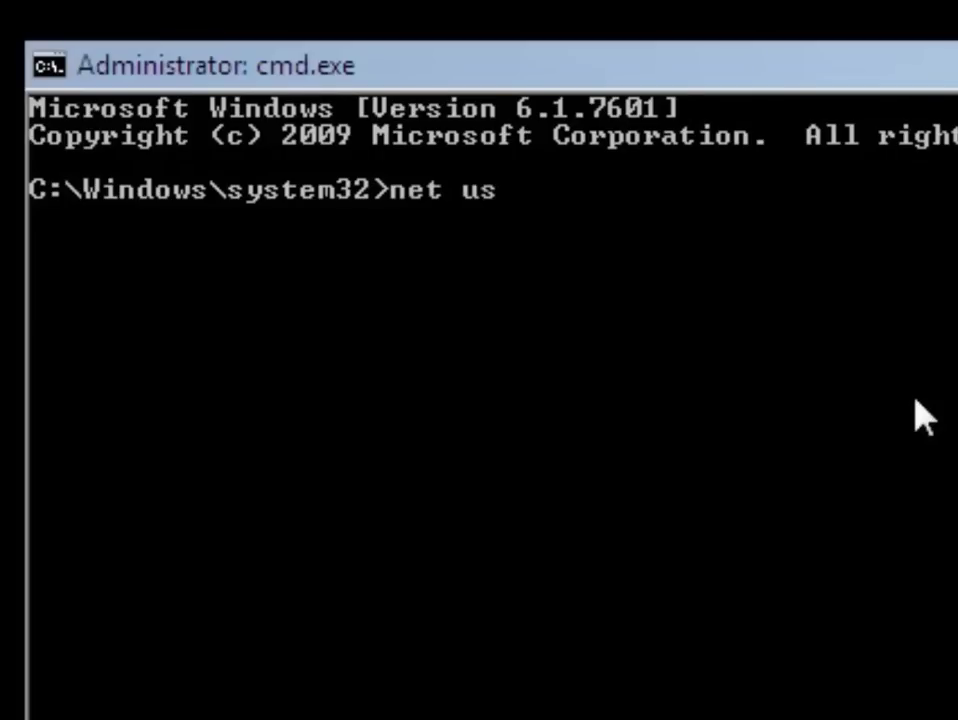
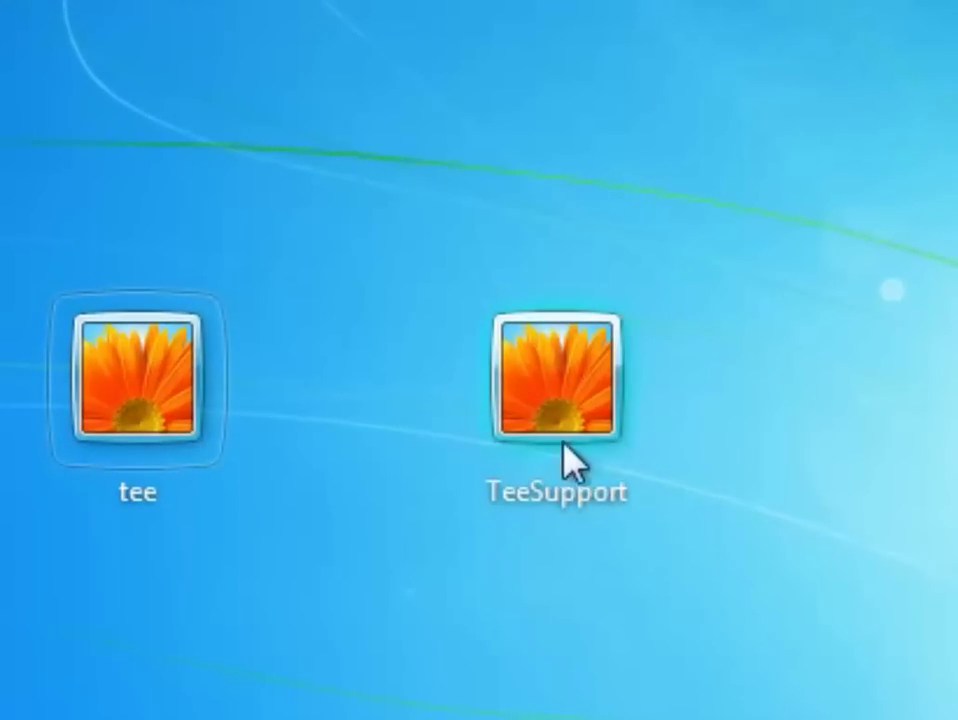
left_click(583, 415)
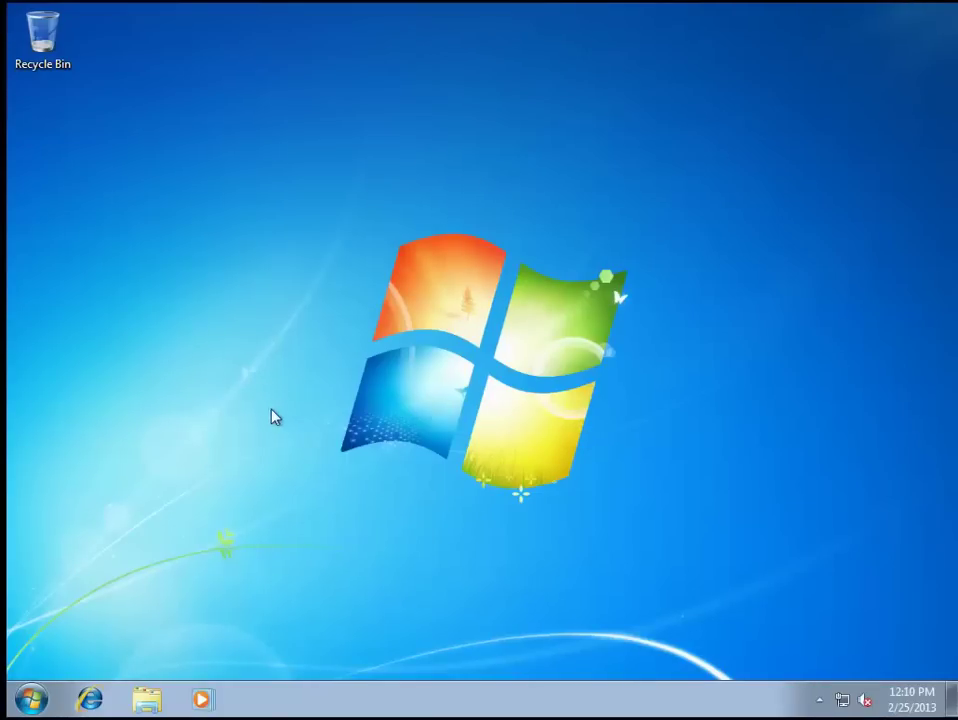
- Browse to the folder C:\Users\tee\AppData\Roaming
left_click(28, 703)
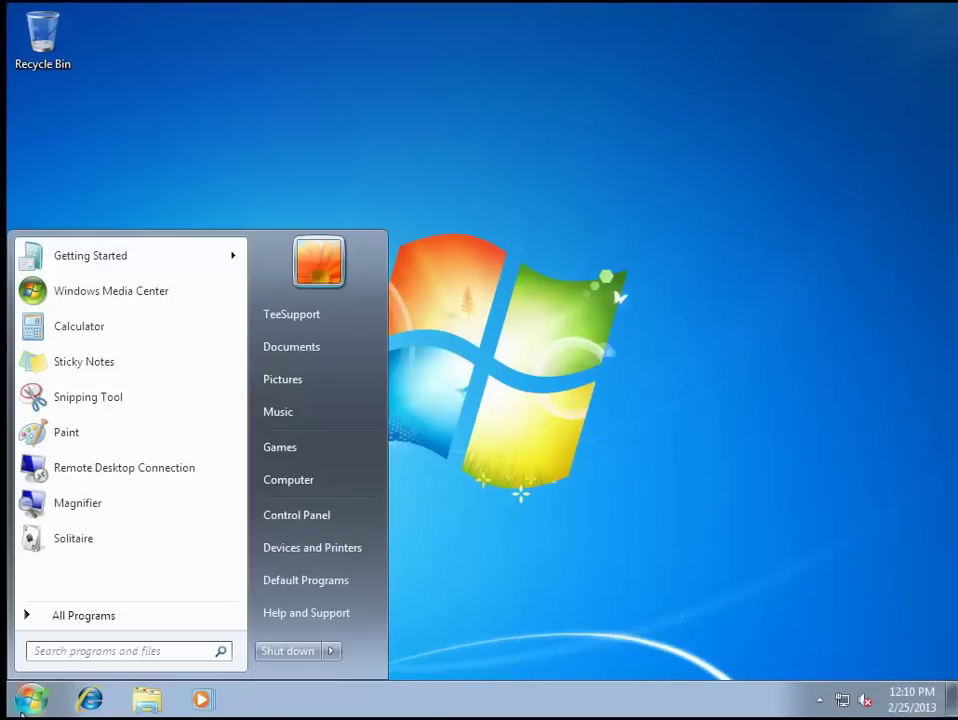
left_click(294, 483)
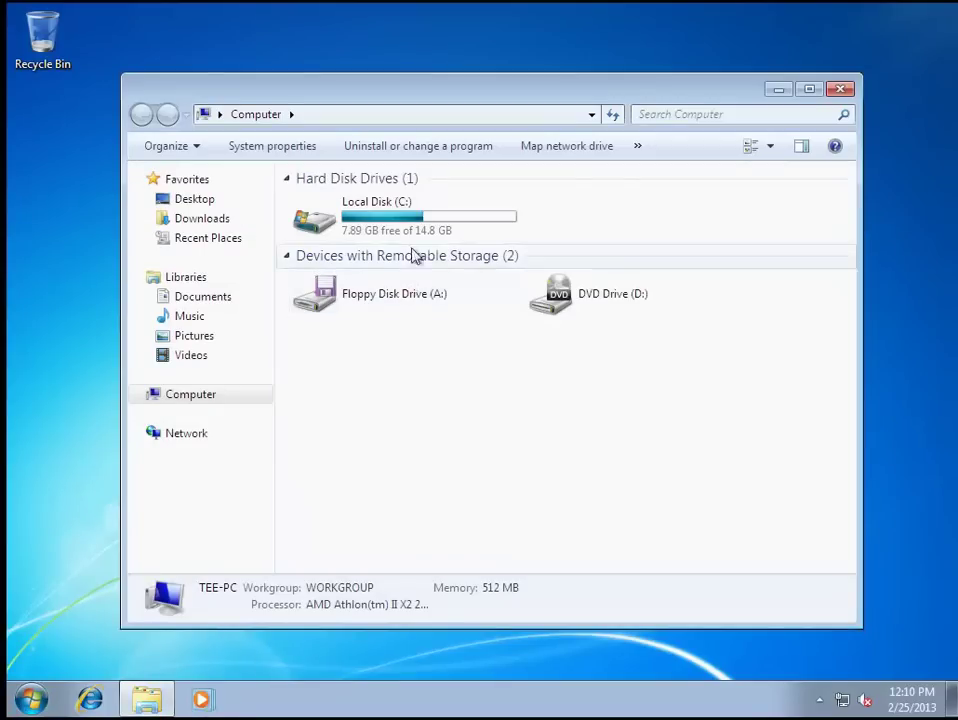
double_click(415, 233)
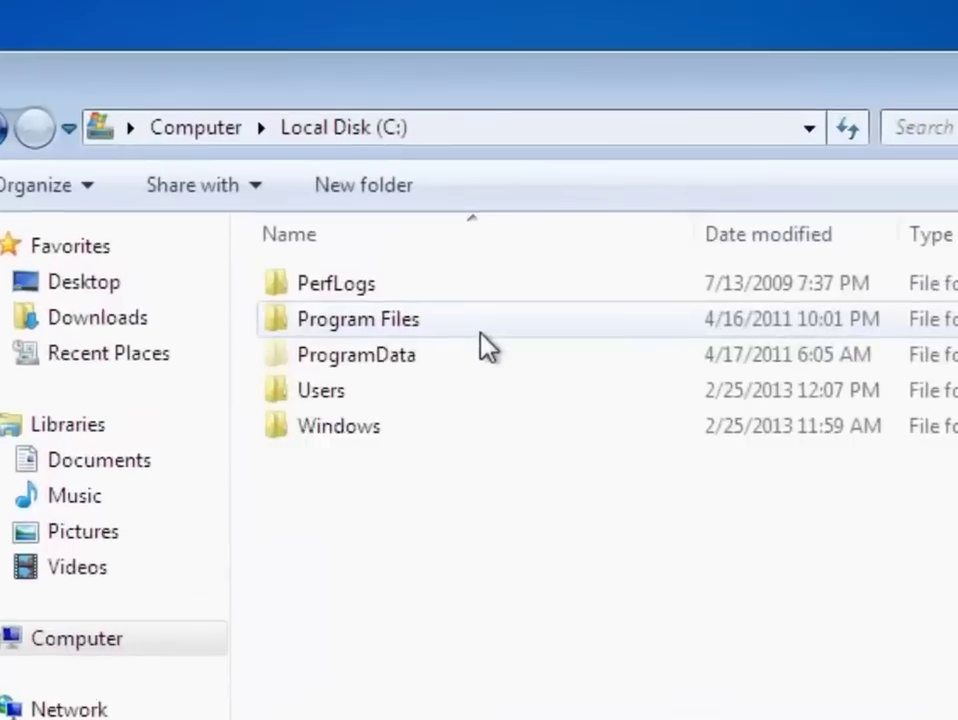
double_click(458, 468)
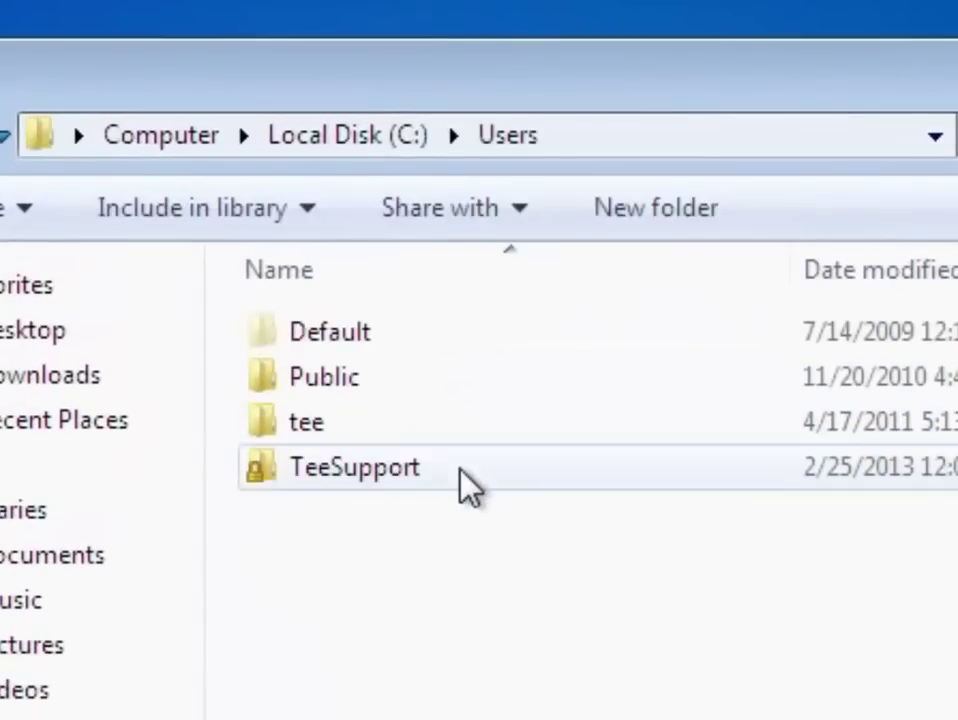
double_click(382, 420)
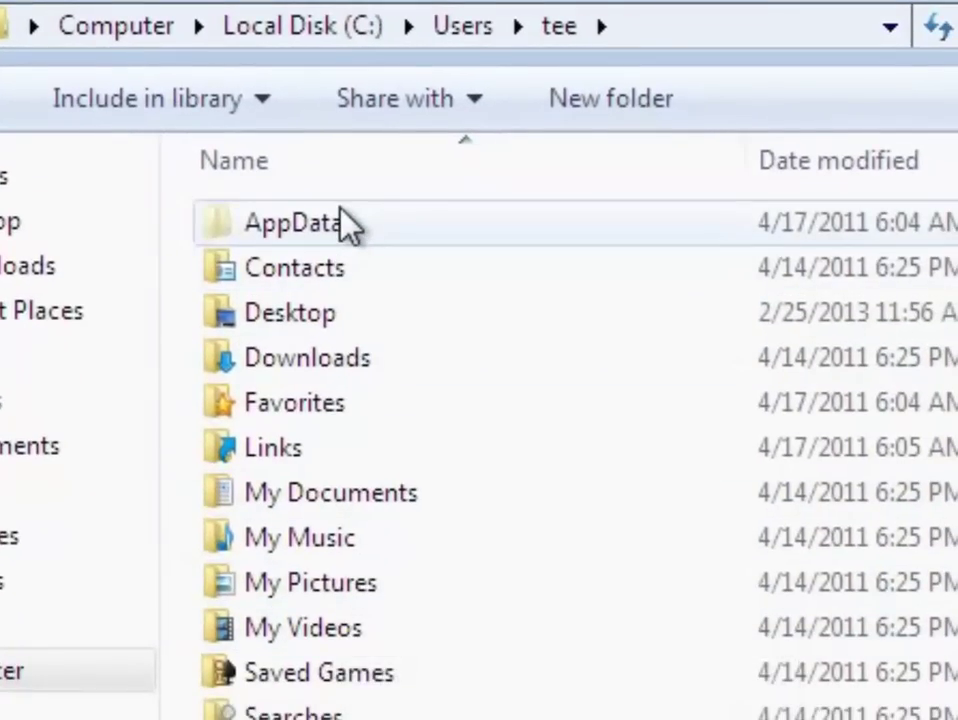
double_click(345, 223)
double_click(340, 314)
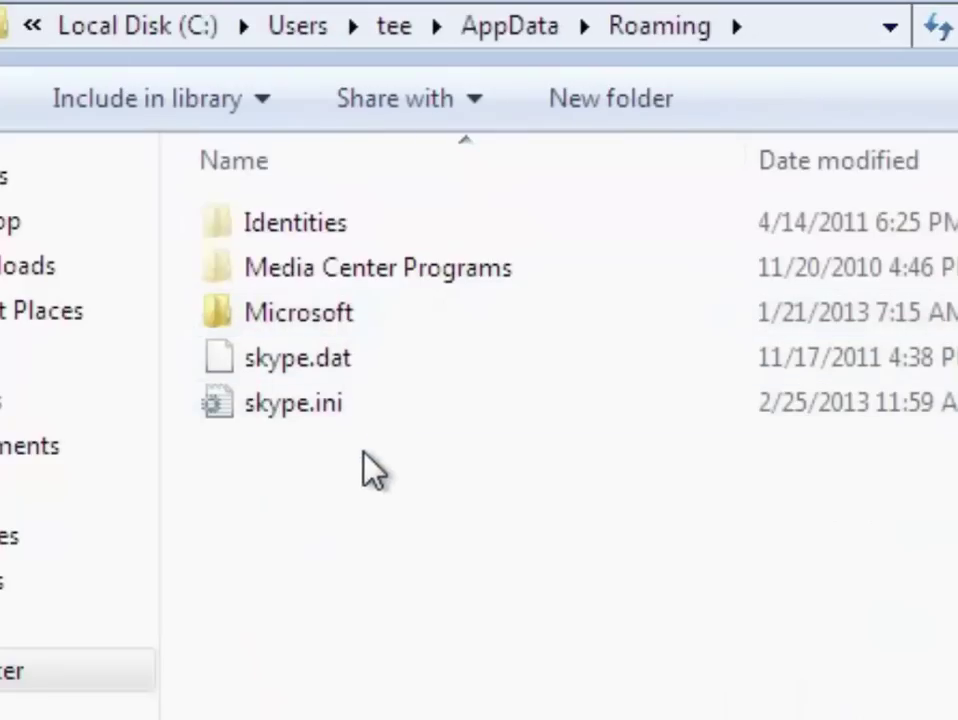
- Delete the virus files skype.dat and skype.ini from the Roaming folder and close the folder window
left_click_drag(370, 545, 288, 360)
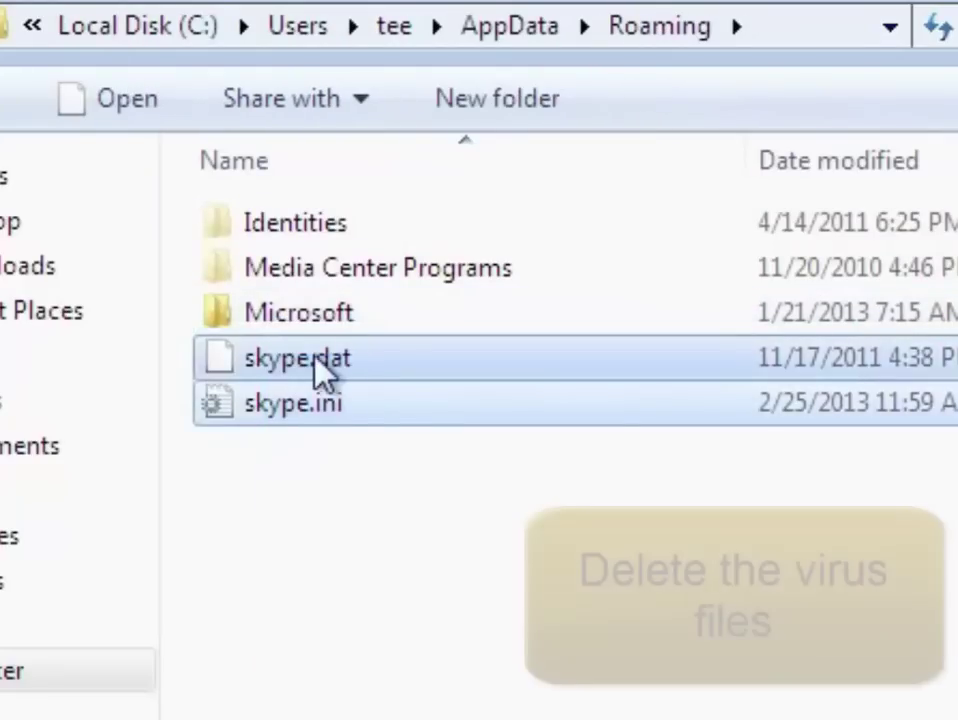
right_click(342, 360)
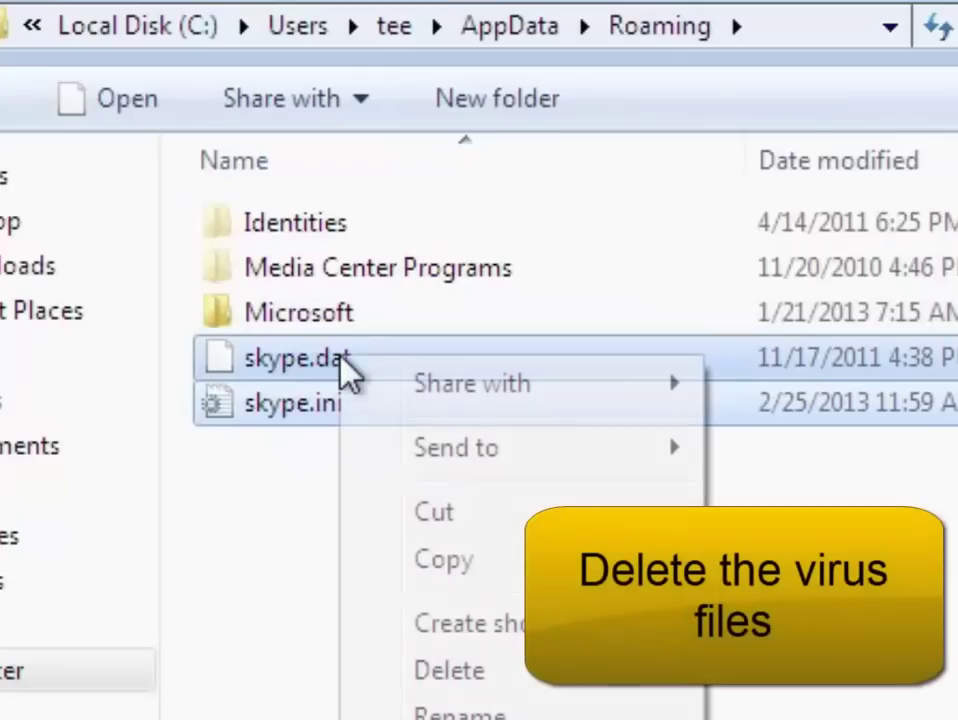
left_click(450, 670)
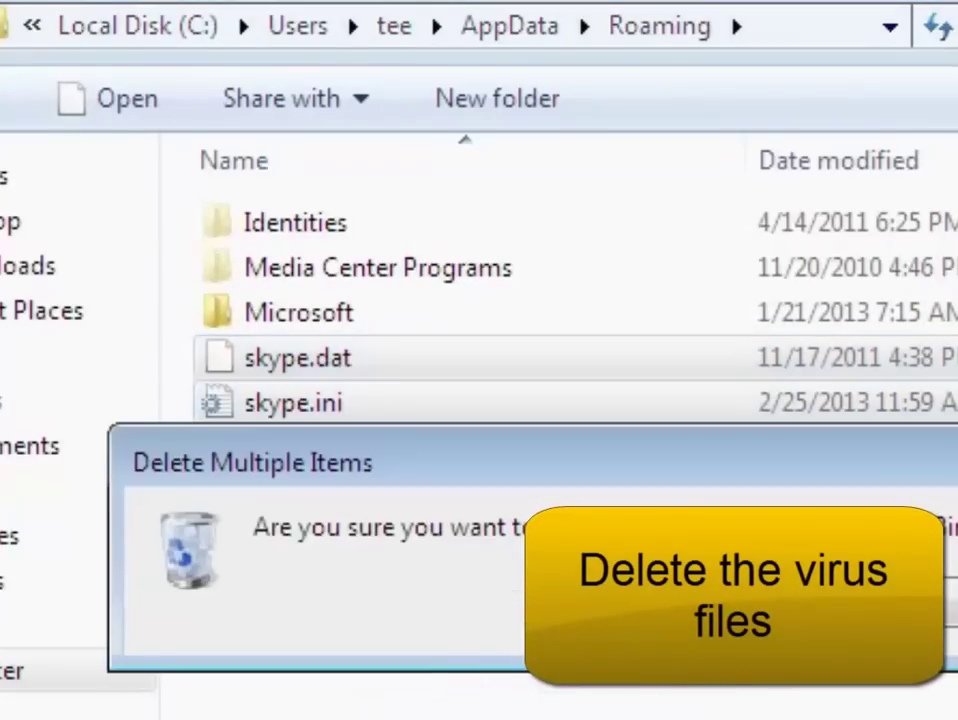
key("Return")
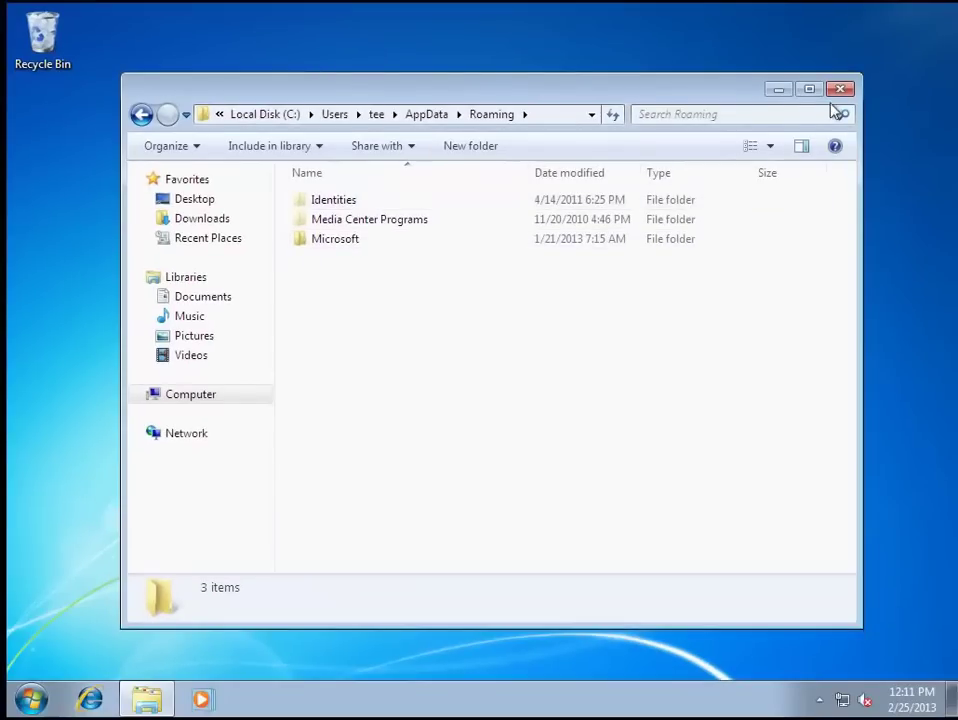
left_click(840, 92)
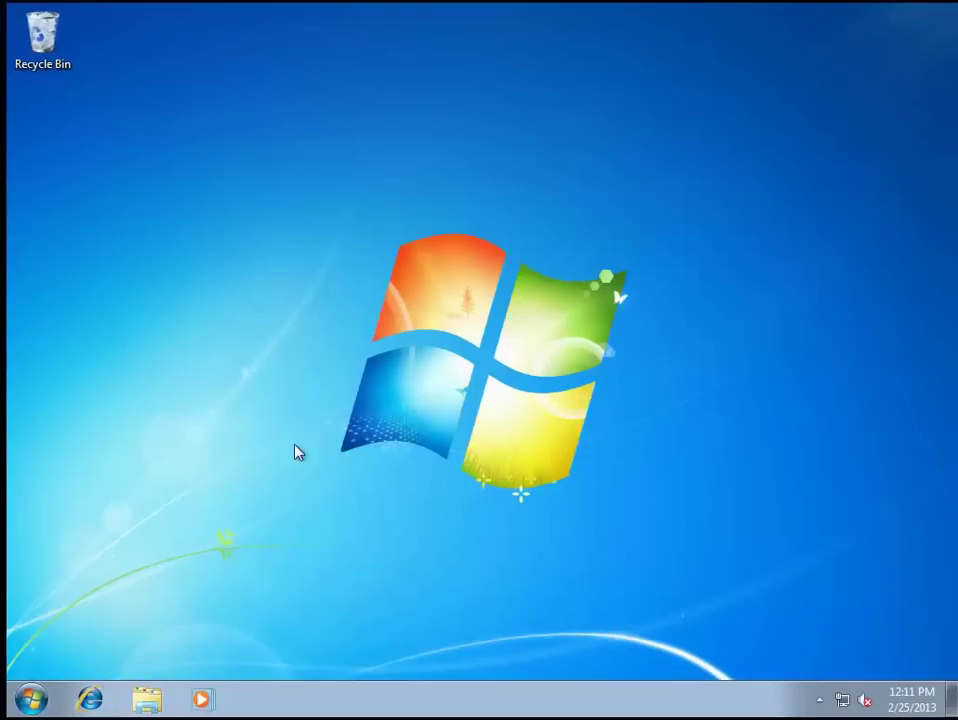
- Restart the computer and log on to Windows with the tee account
left_click(33, 698)
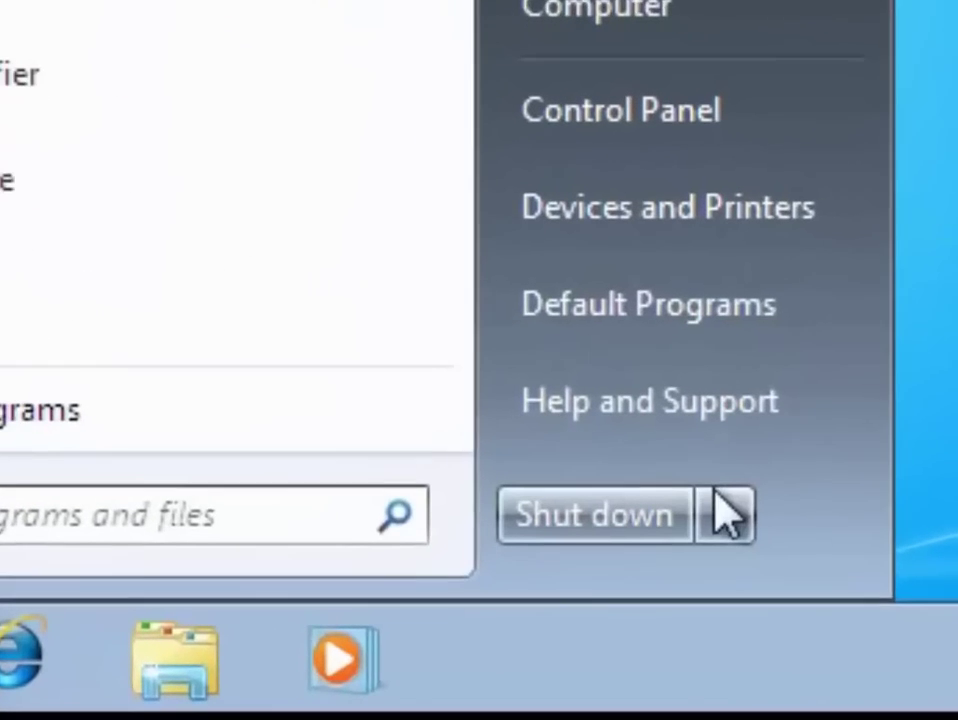
left_click(722, 512)
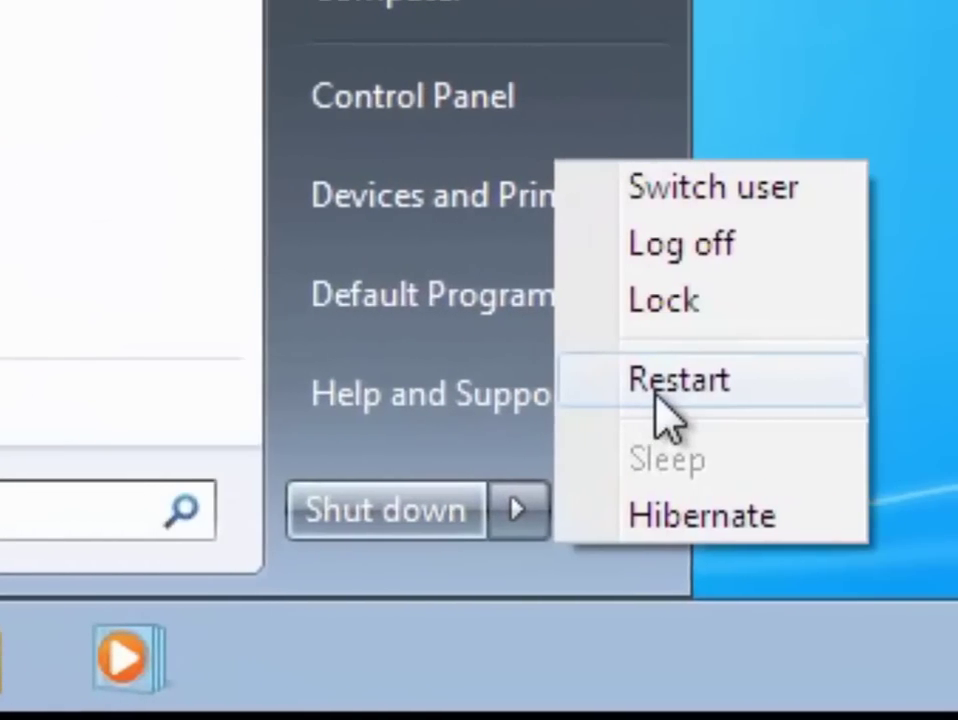
left_click(660, 392)
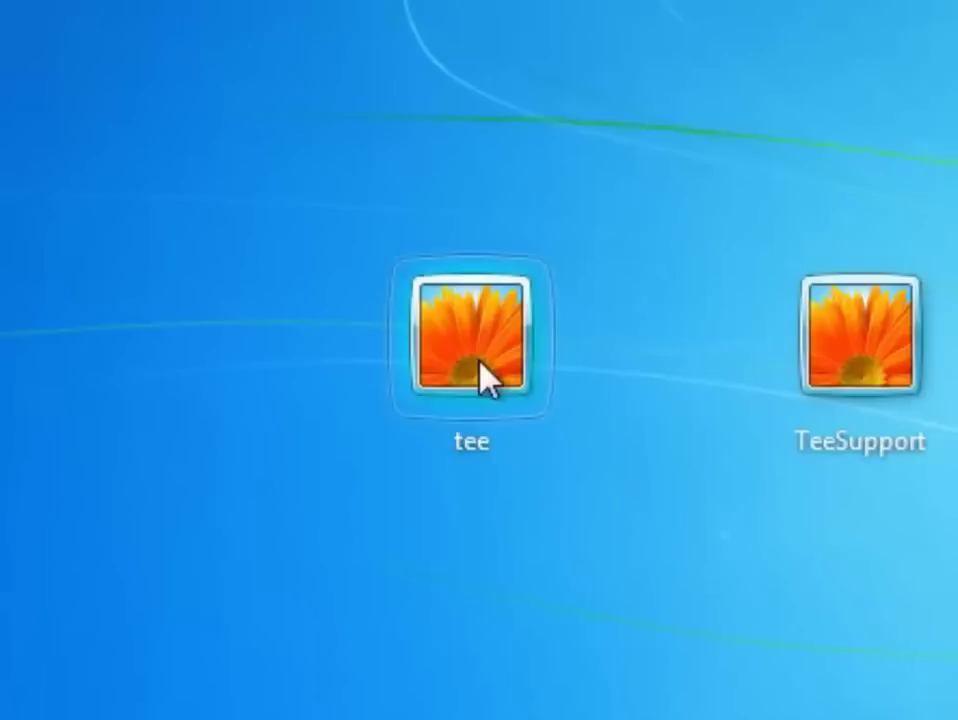
left_click(338, 352)
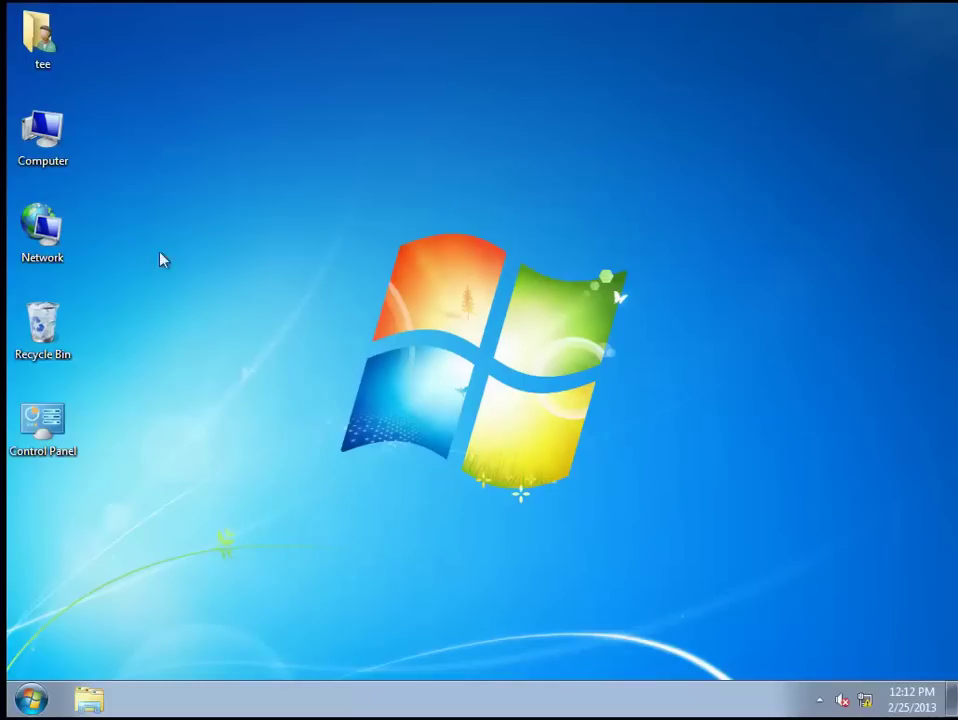
- Open the Computer window from the desktop to check that the account responds, and close it again
double_click(64, 147)
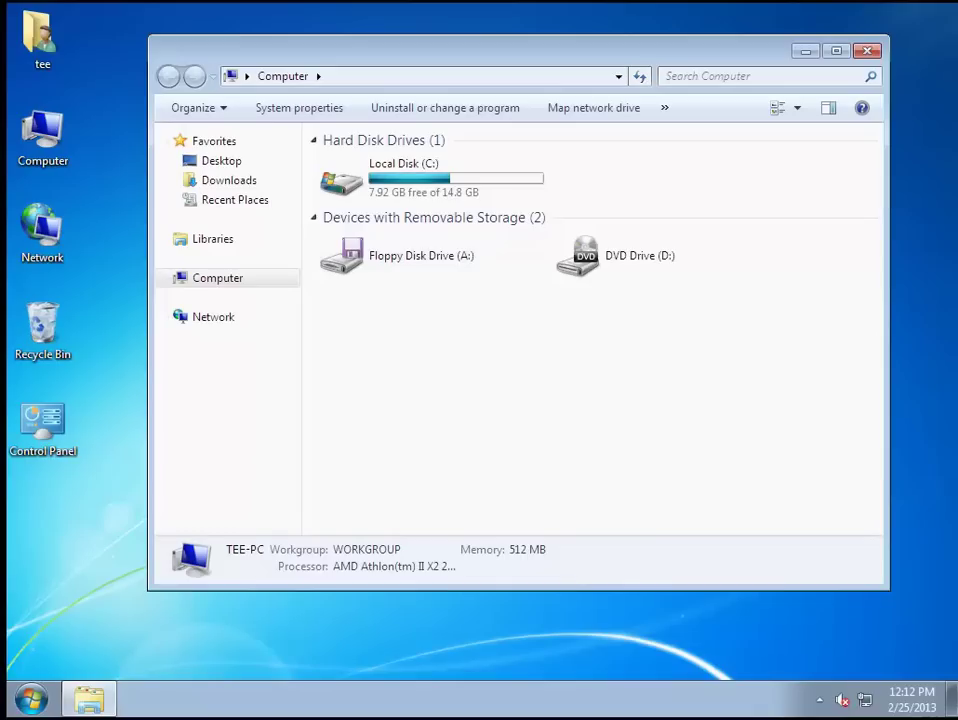
left_click(867, 52)
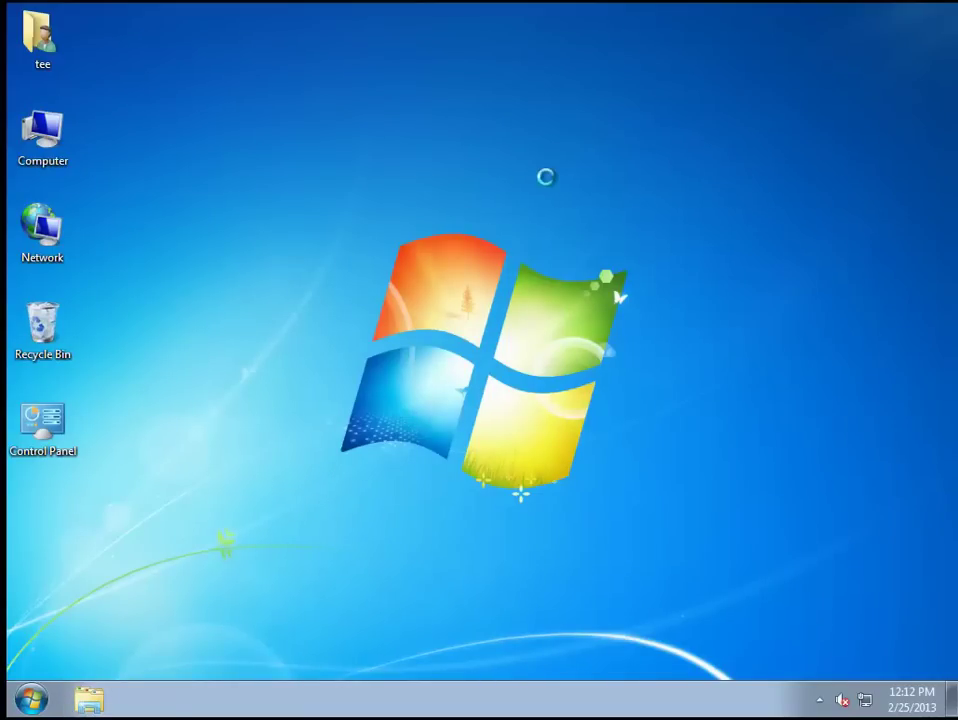
right_click(545, 177)
left_click(570, 228)
- Launch Internet Explorer, postpone its first-run setup, check that the MSN home page loads and close the browser
left_click(30, 699)
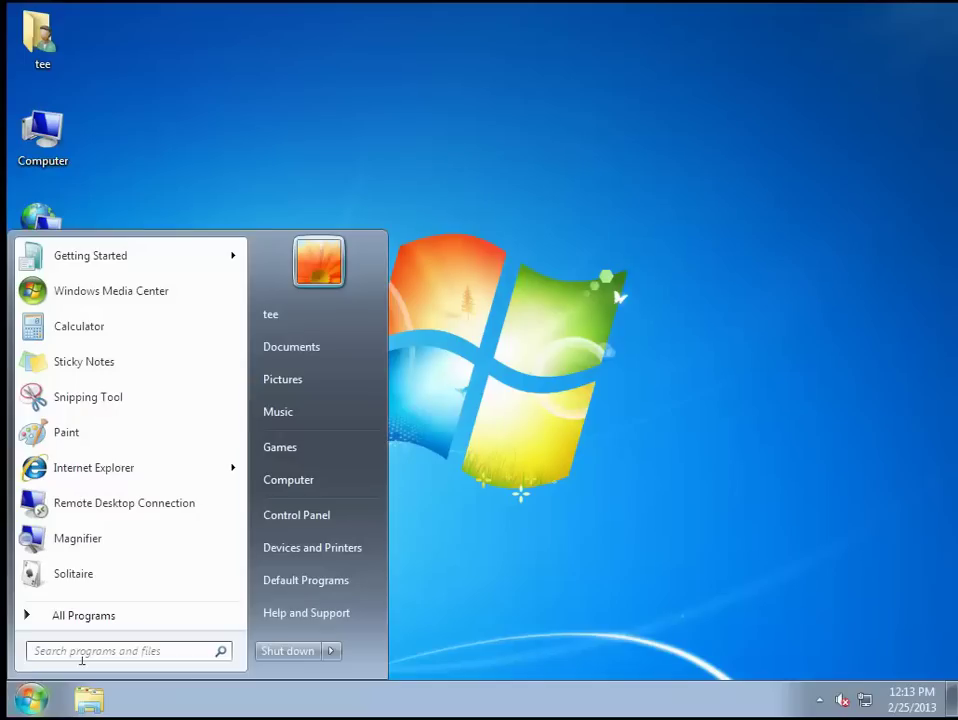
left_click(507, 387)
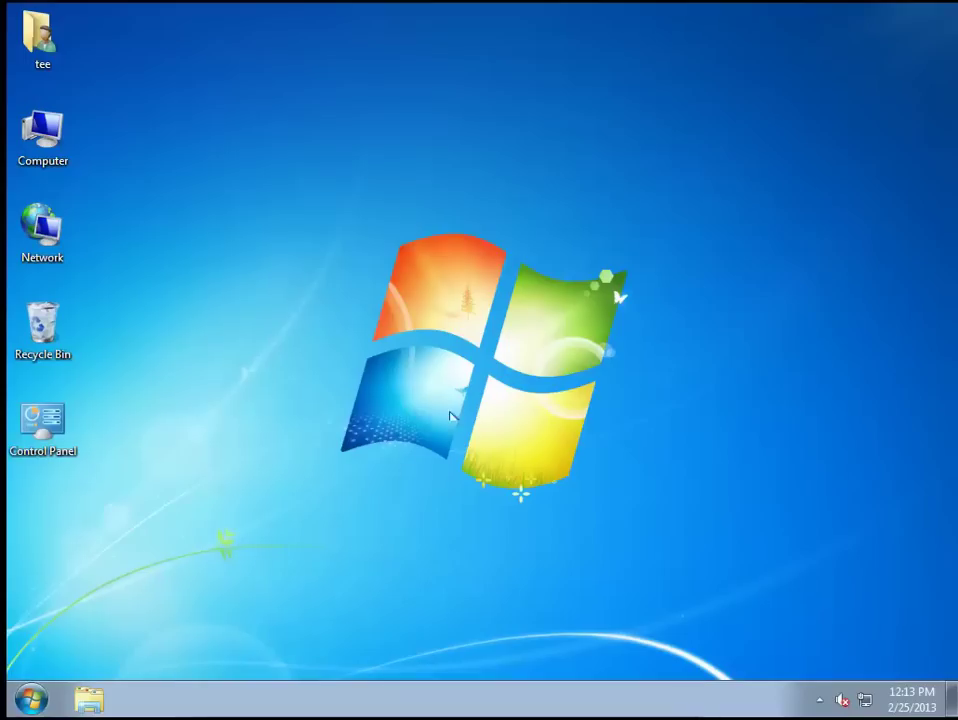
left_click(30, 699)
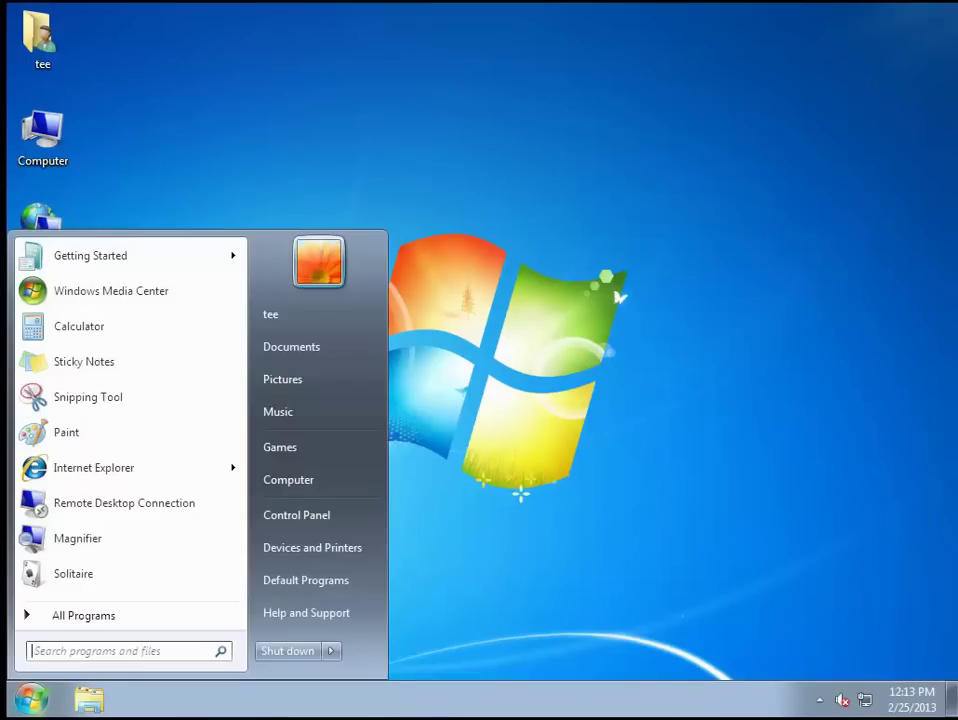
left_click(113, 474)
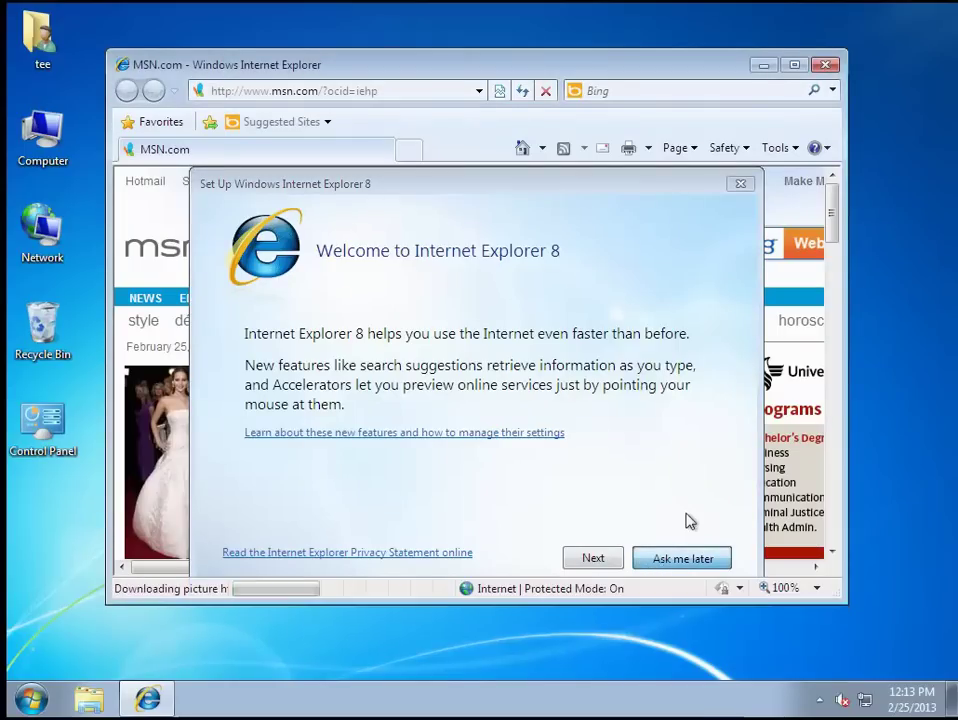
left_click(680, 560)
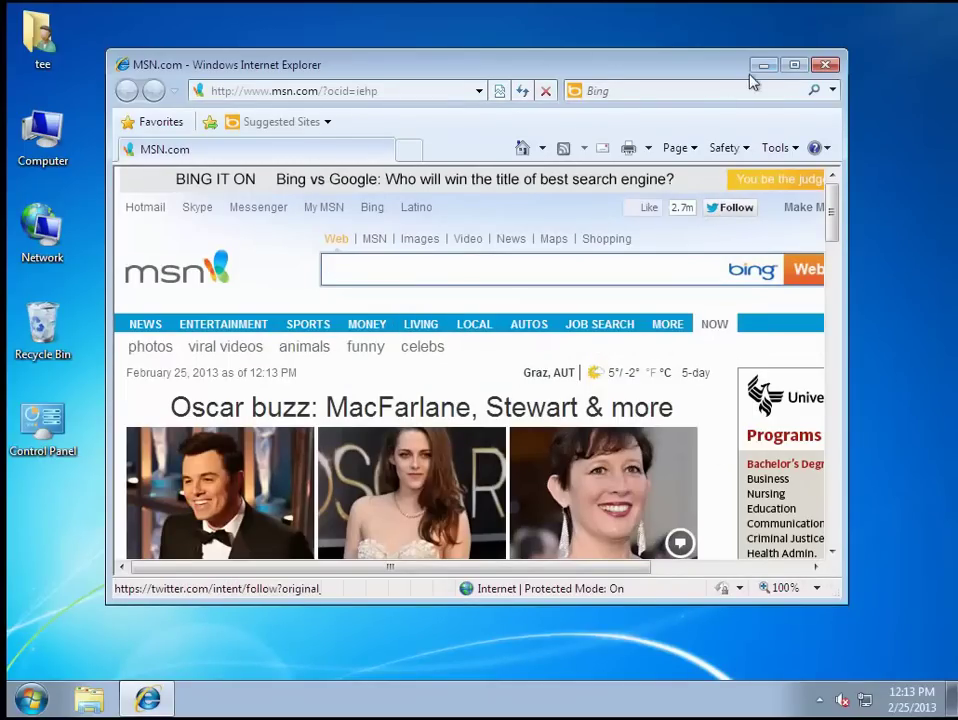
left_click(824, 66)
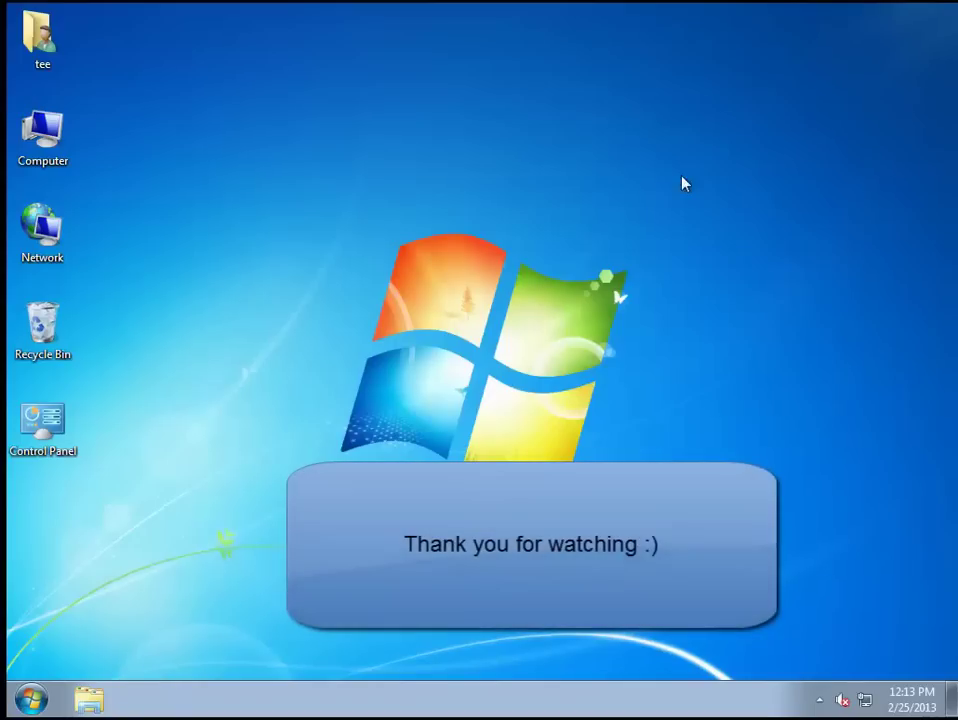